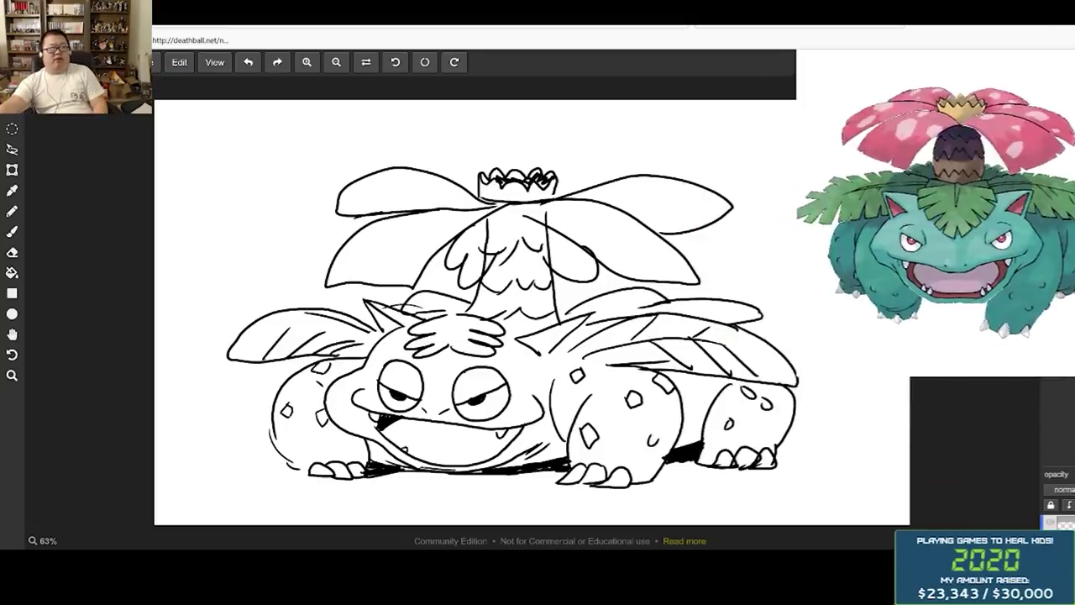
Move the Venusaur reference picture aside, close it, and wipe the Venusaur drawing off the canvas
drag(1073, 212, 1058, 233)
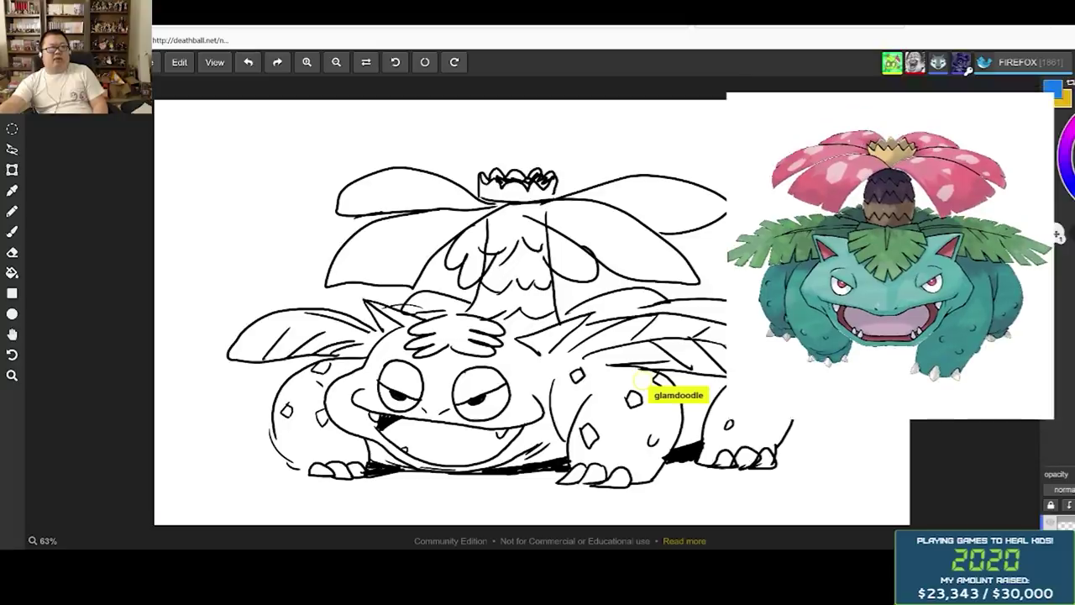
mouse_move(1058, 235)
mouse_down()
mouse_move(1074, 215)
mouse_move(1074, 113)
mouse_up()
click(1055, 232)
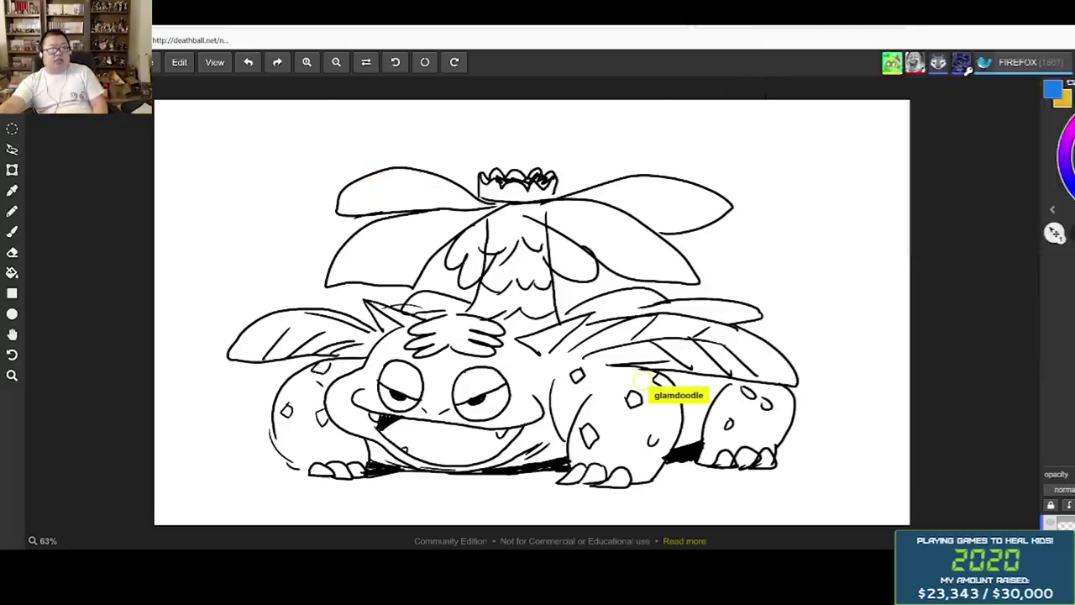
key(Delete)
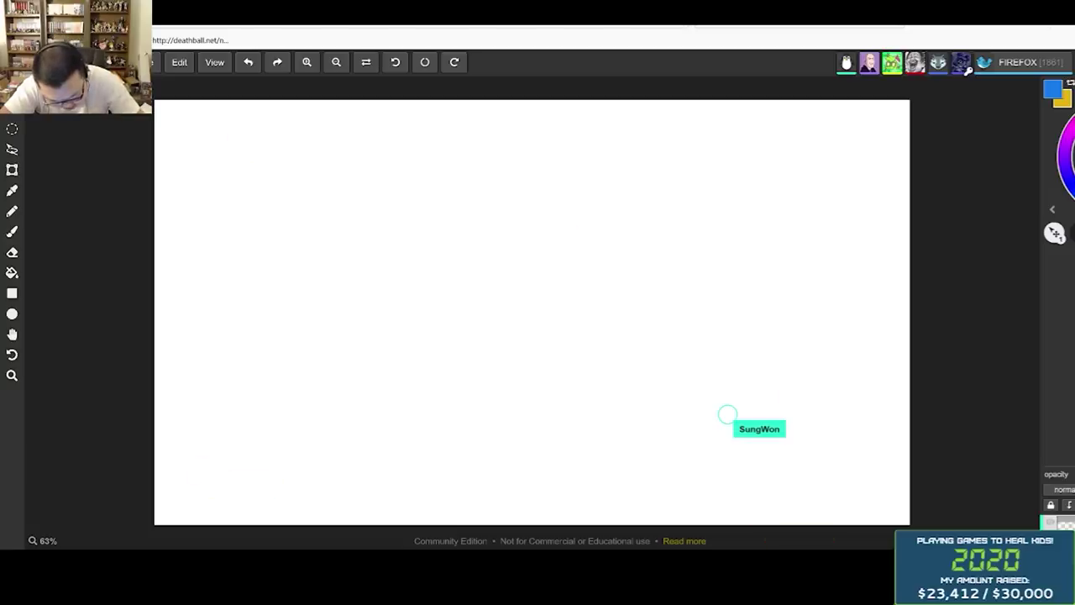
Sketch a pointed-eared head with a large eye and cheek loop, plus two long curving body edges
mouse_move(420, 225)
mouse_down()
mouse_move(527, 204)
mouse_move(543, 262)
mouse_move(515, 277)
mouse_up()
drag(449, 238, 478, 248)
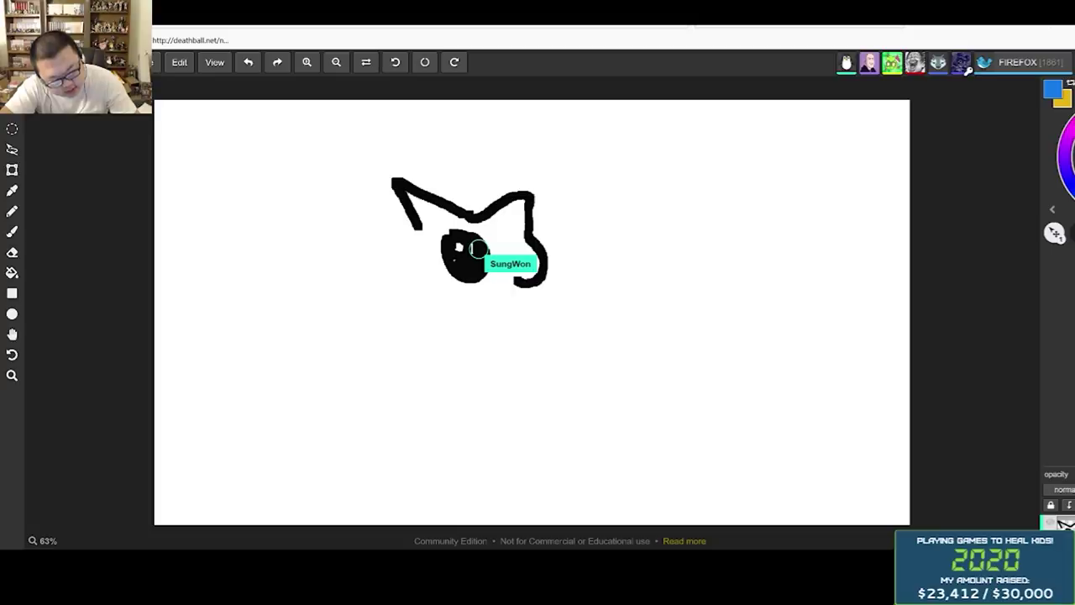
mouse_move(432, 252)
mouse_down()
mouse_move(392, 257)
mouse_move(416, 262)
mouse_move(409, 240)
mouse_move(412, 263)
mouse_move(458, 318)
mouse_up()
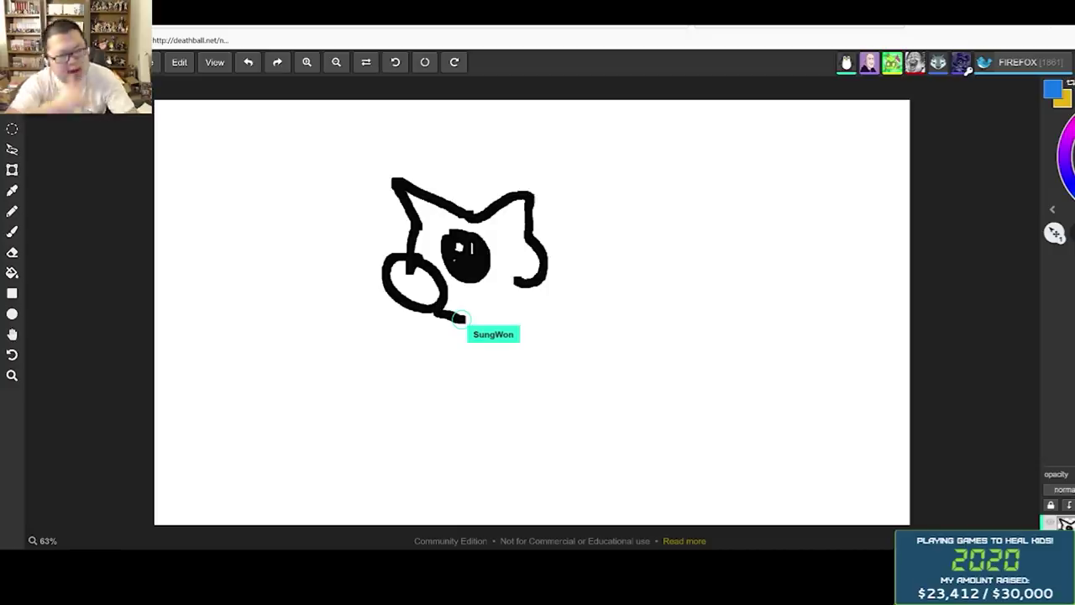
mouse_move(516, 281)
mouse_down()
mouse_move(593, 372)
mouse_move(739, 217)
mouse_up()
mouse_move(460, 328)
mouse_down()
mouse_move(516, 400)
mouse_move(775, 365)
mouse_move(759, 187)
mouse_move(683, 117)
mouse_move(696, 183)
mouse_move(752, 168)
mouse_move(796, 208)
mouse_move(789, 218)
mouse_up()
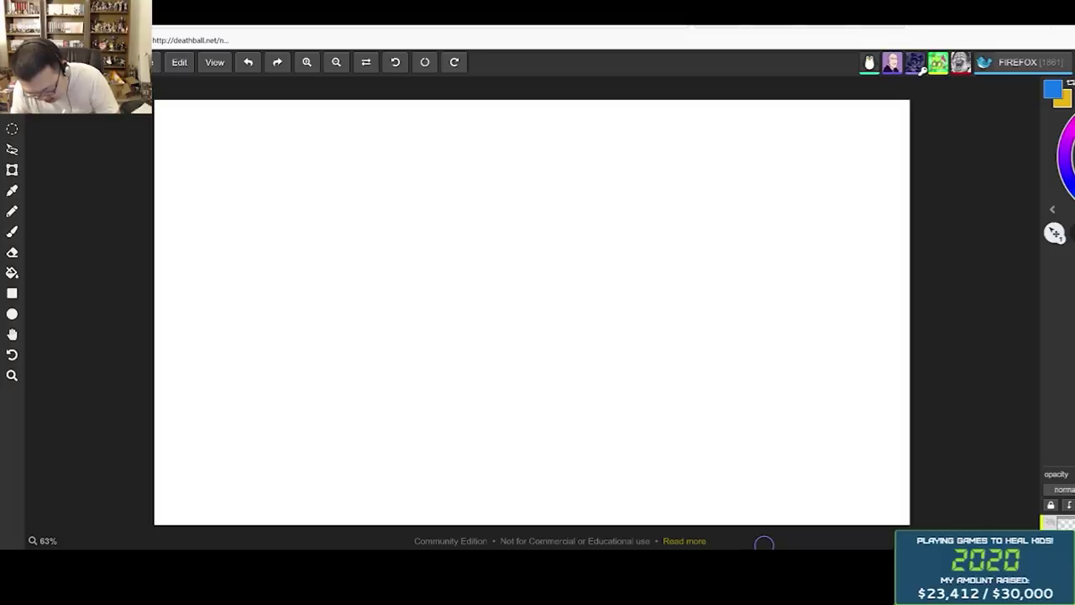
Draw a cat head with ears, a second eye and a toothy mouth, plus squiggles under the tail
mouse_move(319, 357)
mouse_down()
mouse_move(468, 324)
mouse_move(503, 410)
mouse_move(440, 458)
mouse_move(312, 446)
mouse_move(321, 357)
mouse_up()
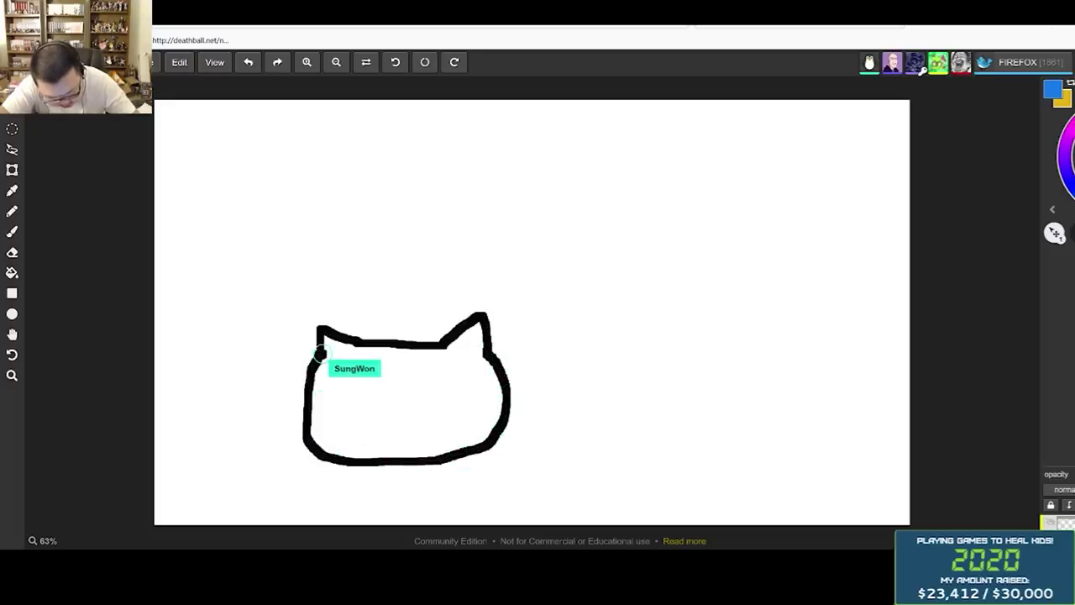
mouse_move(333, 397)
mouse_down()
mouse_move(331, 377)
mouse_move(397, 370)
mouse_move(334, 398)
mouse_move(357, 401)
mouse_move(373, 369)
mouse_move(361, 393)
mouse_up()
mouse_move(413, 369)
mouse_down()
mouse_move(418, 405)
mouse_move(483, 385)
mouse_move(412, 369)
mouse_move(447, 393)
mouse_move(455, 374)
mouse_up()
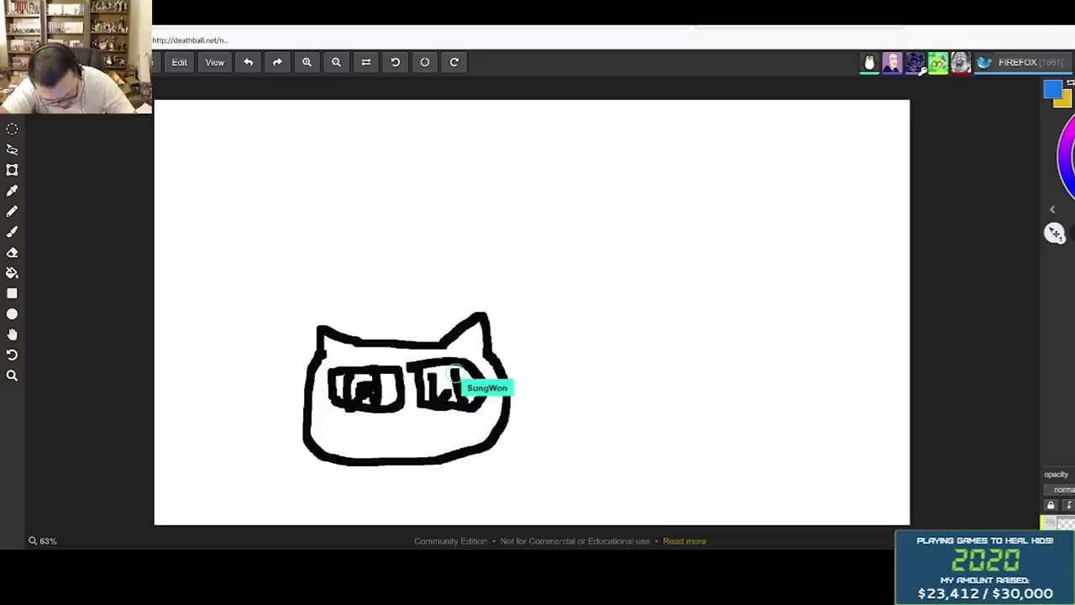
mouse_move(446, 433)
mouse_down()
mouse_move(347, 433)
mouse_move(446, 442)
mouse_move(372, 433)
mouse_move(424, 437)
mouse_up()
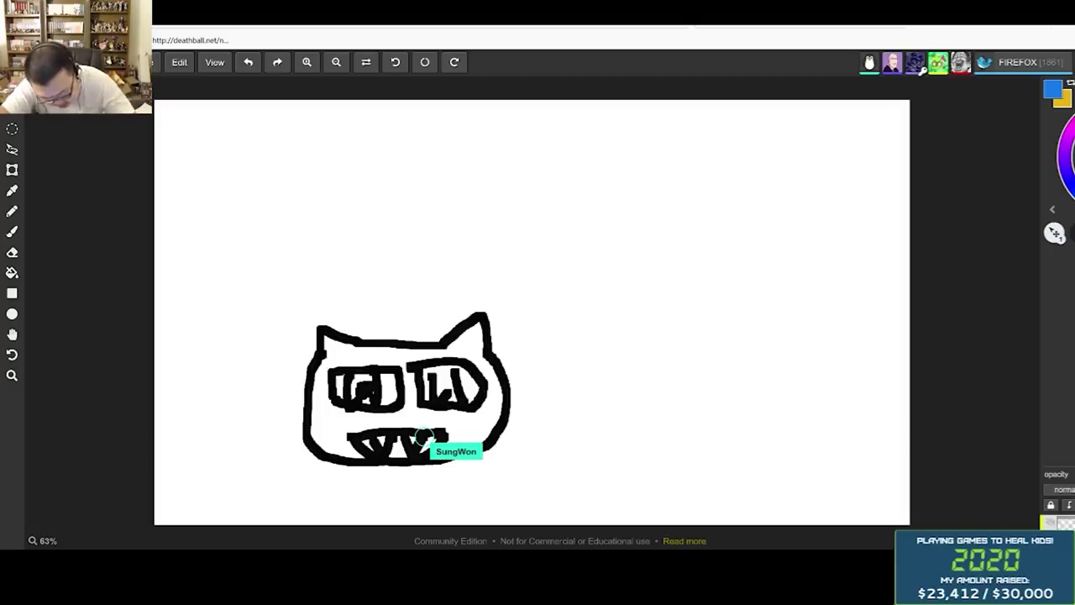
mouse_move(364, 468)
mouse_down()
mouse_move(357, 511)
mouse_move(383, 521)
mouse_move(432, 473)
mouse_move(452, 512)
mouse_move(473, 471)
mouse_move(531, 451)
mouse_move(546, 461)
mouse_move(554, 444)
mouse_up()
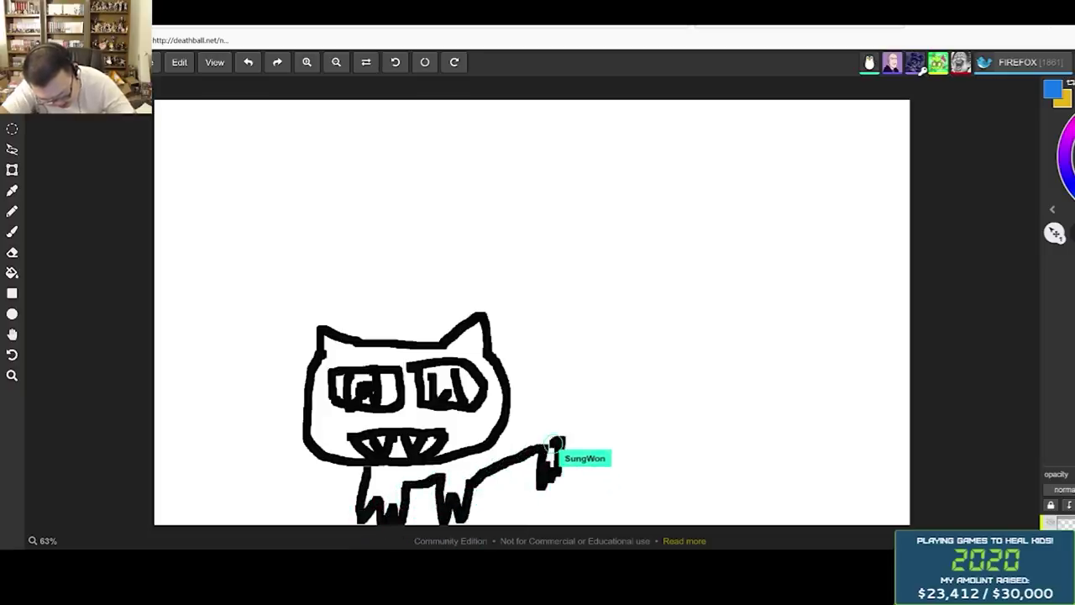
mouse_move(510, 479)
mouse_down()
mouse_move(559, 439)
mouse_move(576, 445)
mouse_move(557, 425)
mouse_move(540, 345)
mouse_move(518, 336)
mouse_move(502, 260)
mouse_move(451, 277)
mouse_move(401, 268)
mouse_move(367, 335)
mouse_up()
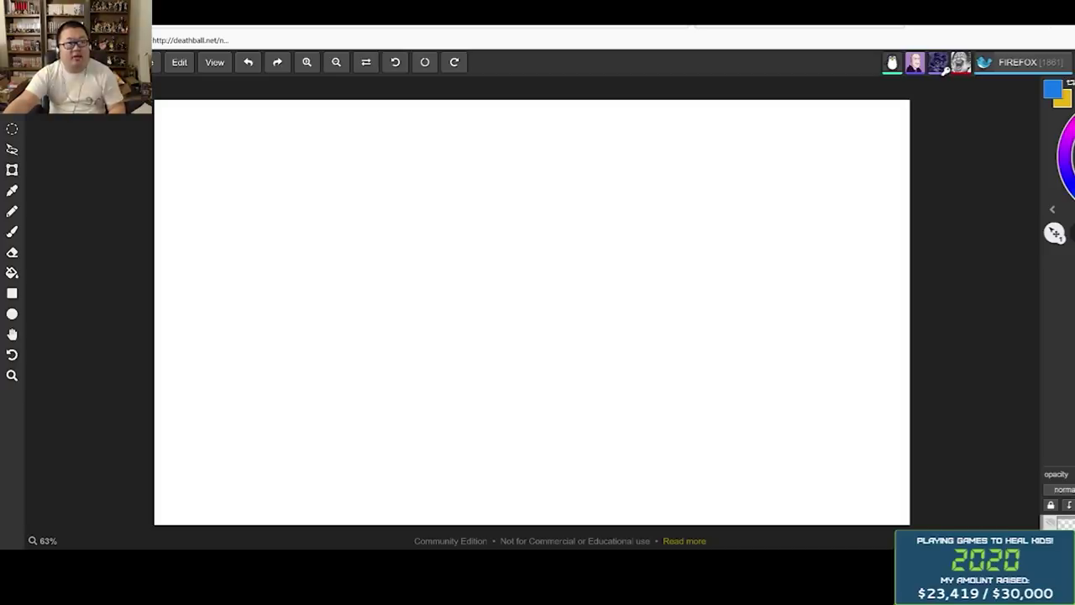
Draw a purple stroke on the blank canvas, then undo it
drag(677, 469, 737, 430)
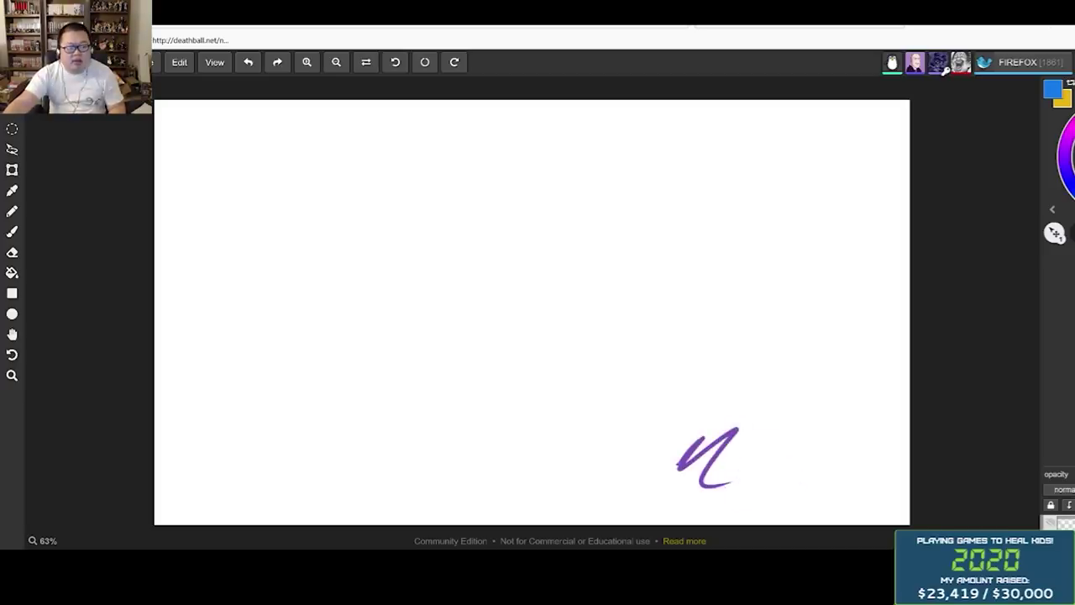
key(ctrl+z)
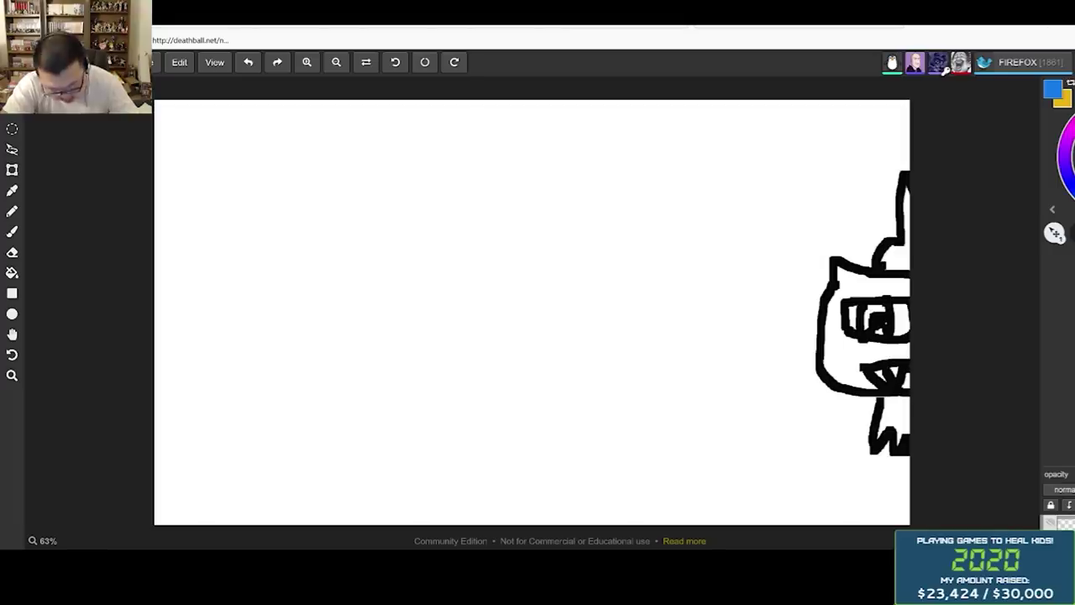
Draw a round body with a big eye, clawed arms on both sides and a clawed leg below
drag(379, 256, 363, 252)
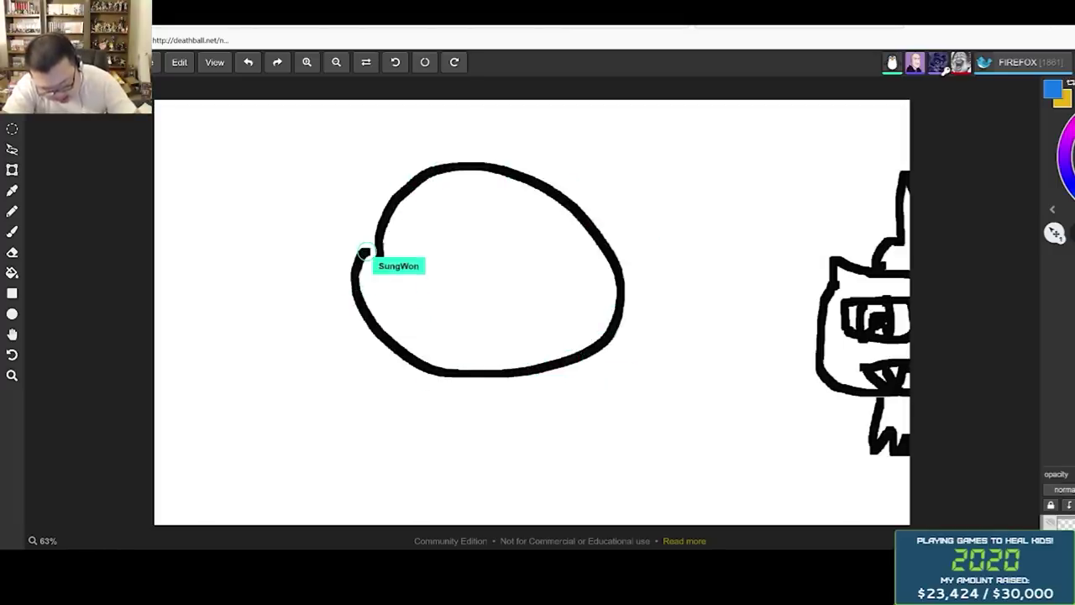
mouse_move(432, 298)
mouse_down()
mouse_move(451, 334)
mouse_move(436, 277)
mouse_move(414, 319)
mouse_up()
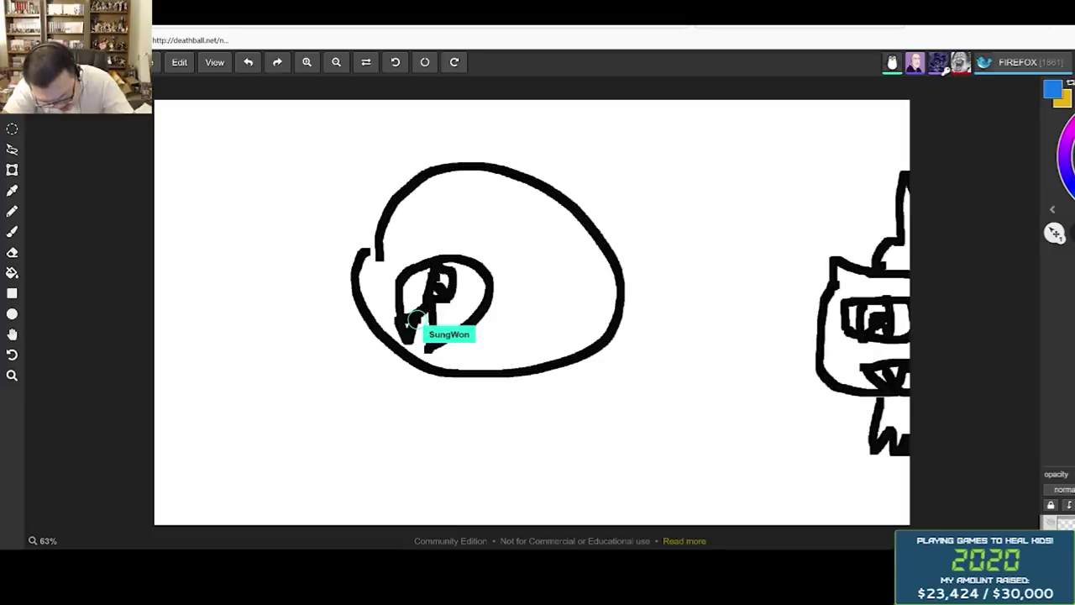
mouse_move(558, 293)
mouse_down()
mouse_move(657, 330)
mouse_move(634, 354)
mouse_move(582, 306)
mouse_up()
mouse_move(384, 288)
mouse_down()
mouse_move(308, 350)
mouse_move(342, 344)
mouse_move(380, 288)
mouse_move(407, 336)
mouse_up()
mouse_move(437, 366)
mouse_down()
mouse_move(411, 426)
mouse_move(370, 471)
mouse_move(439, 434)
mouse_move(474, 361)
mouse_move(607, 448)
mouse_move(544, 380)
mouse_move(530, 328)
mouse_up()
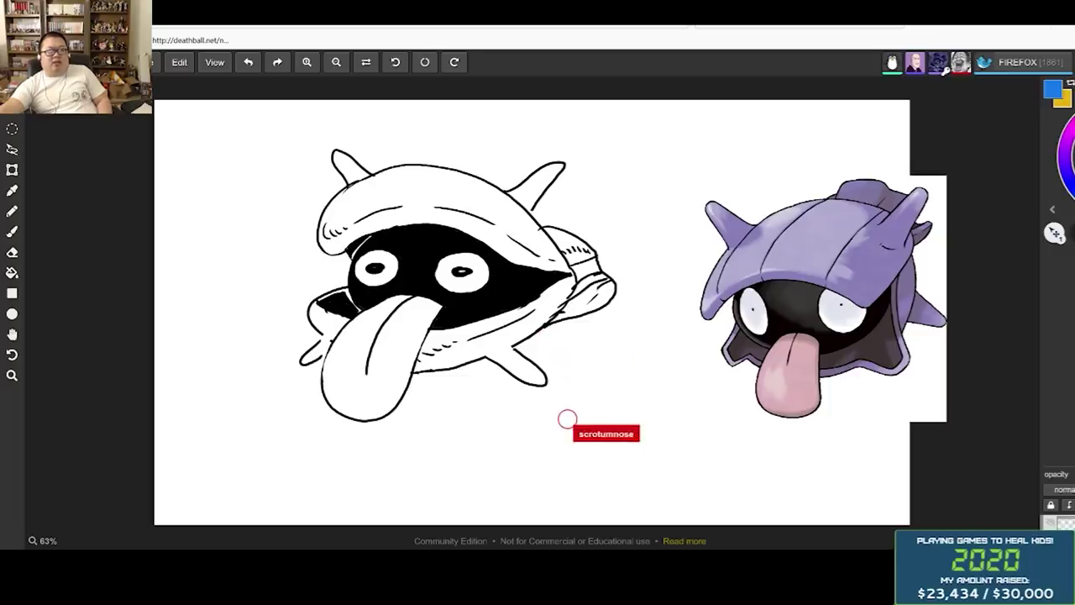
Delete the purple Shellder reference image from the canvas
key(Delete)
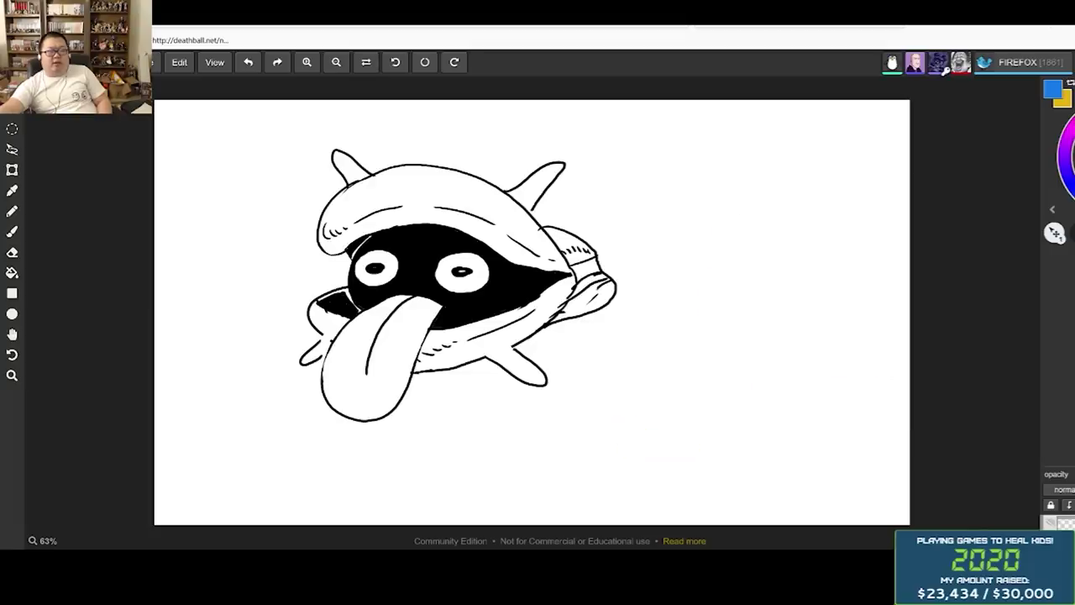
Clear the Shellder line art and paste the purple line drawing onto the canvas
key(Delete)
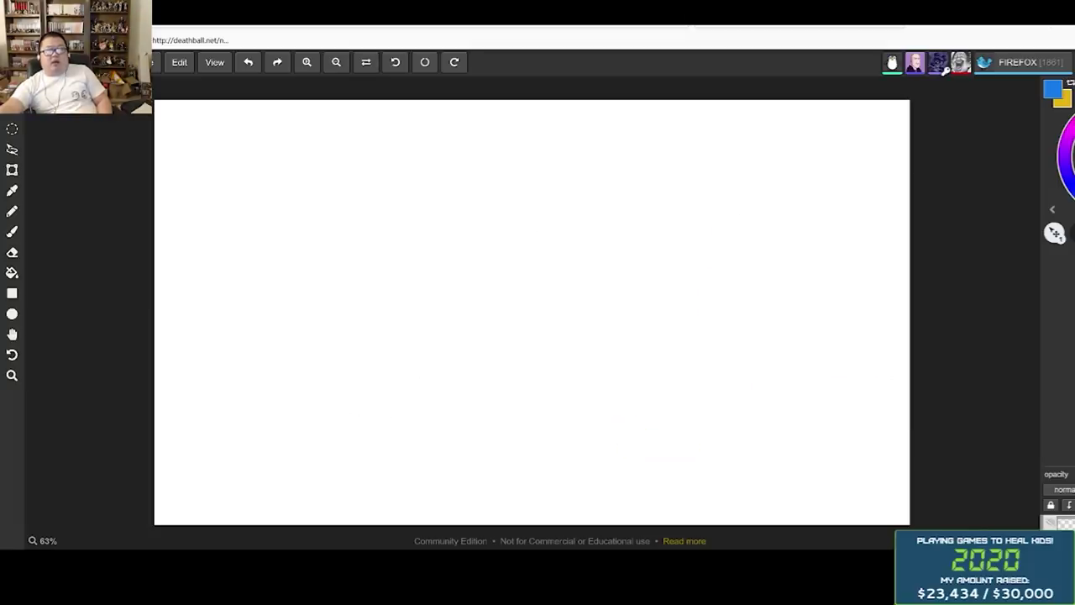
key(ctrl+v)
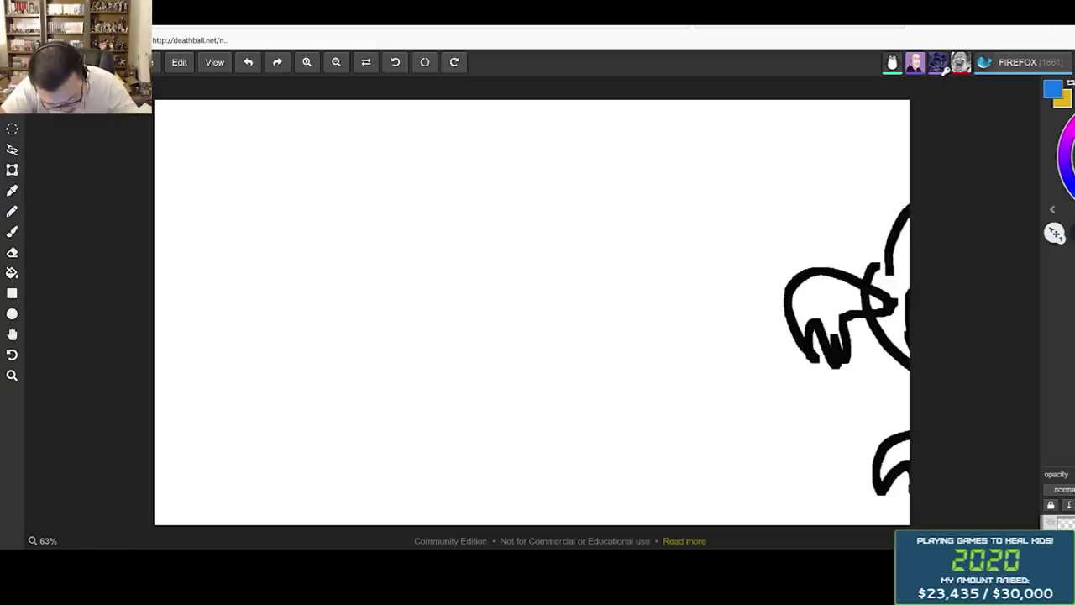
Draw the fox's head outline and filled eye, then its neck and a front leg
mouse_move(392, 231)
mouse_down()
mouse_move(372, 300)
mouse_move(412, 306)
mouse_move(462, 241)
mouse_move(425, 219)
mouse_move(443, 240)
mouse_move(425, 256)
mouse_up()
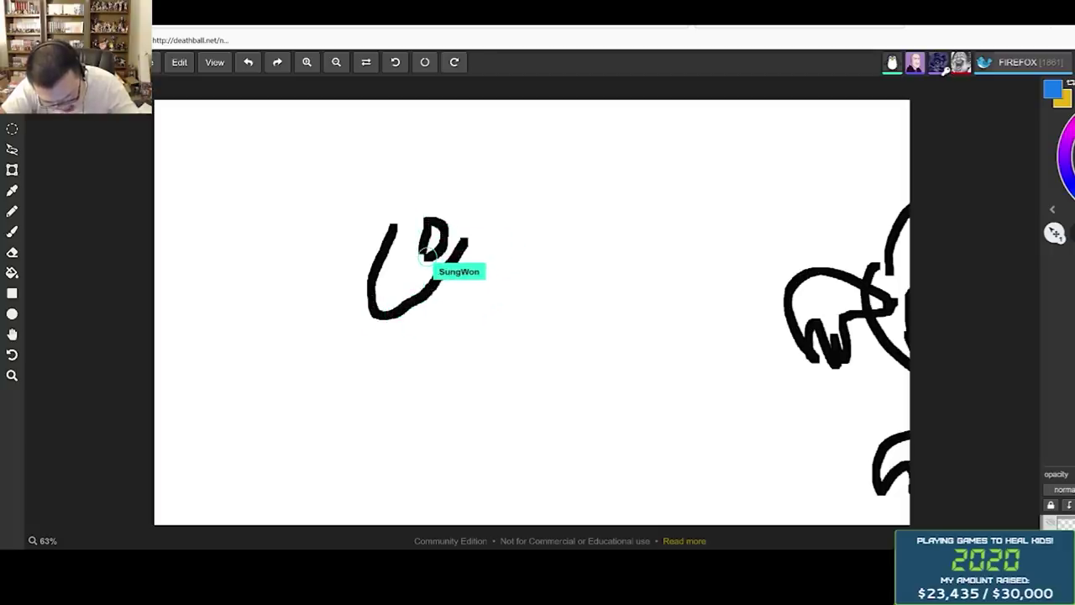
mouse_move(427, 254)
mouse_down()
mouse_move(434, 238)
mouse_move(384, 305)
mouse_up()
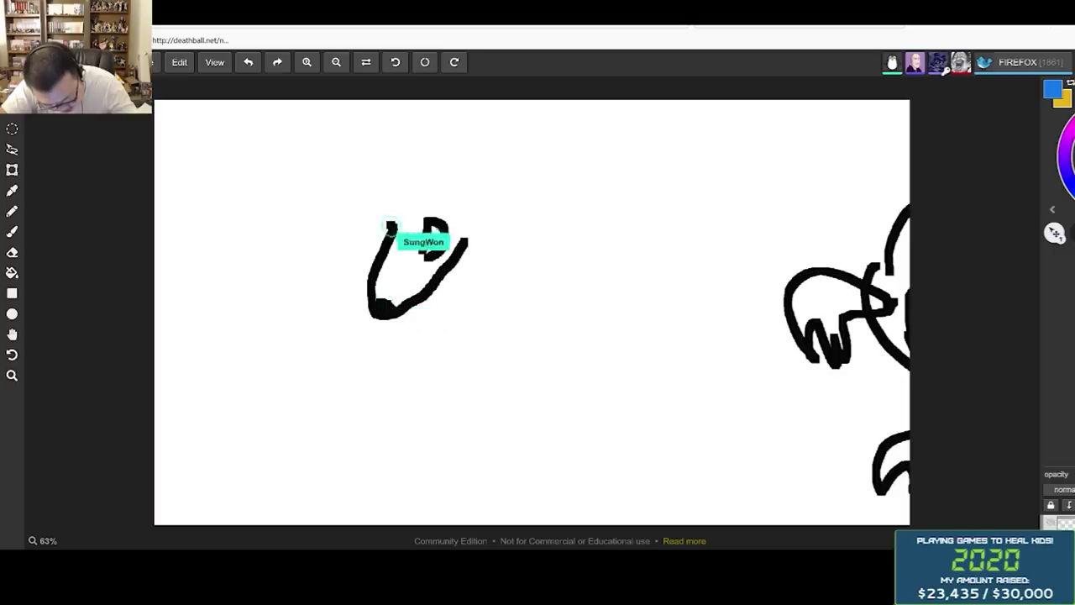
mouse_move(391, 226)
mouse_down()
mouse_move(512, 220)
mouse_move(460, 239)
mouse_up()
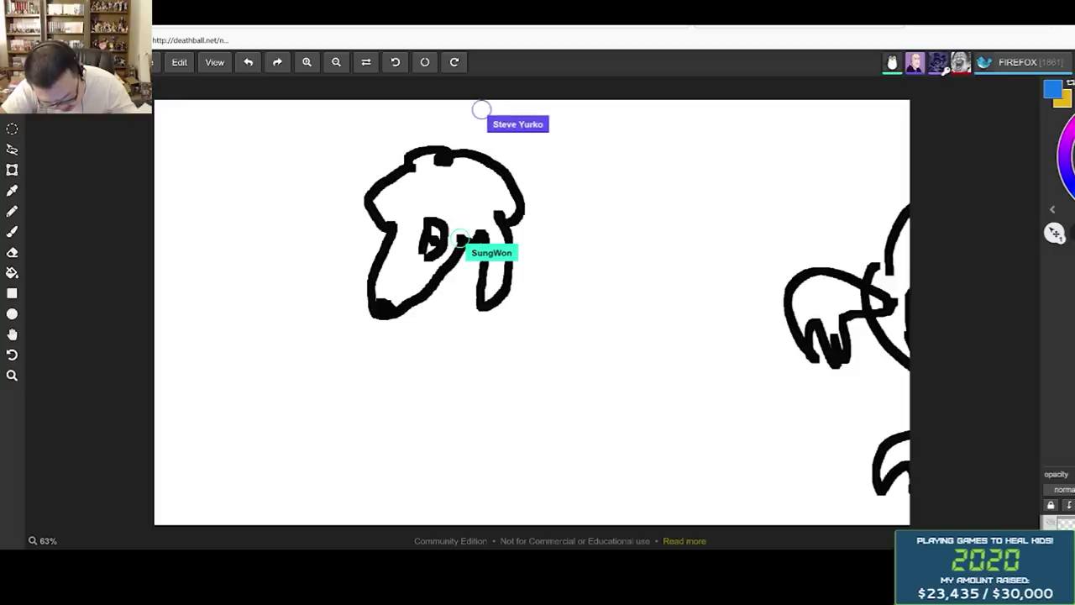
drag(460, 238, 391, 427)
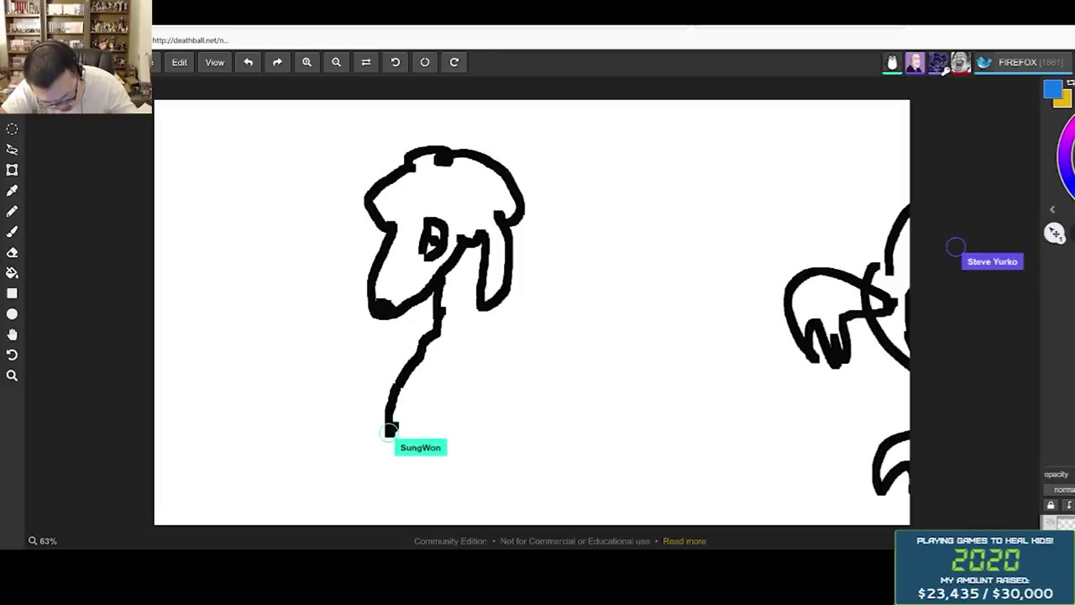
mouse_move(390, 430)
mouse_down()
mouse_move(424, 454)
mouse_move(354, 439)
mouse_move(424, 447)
mouse_up()
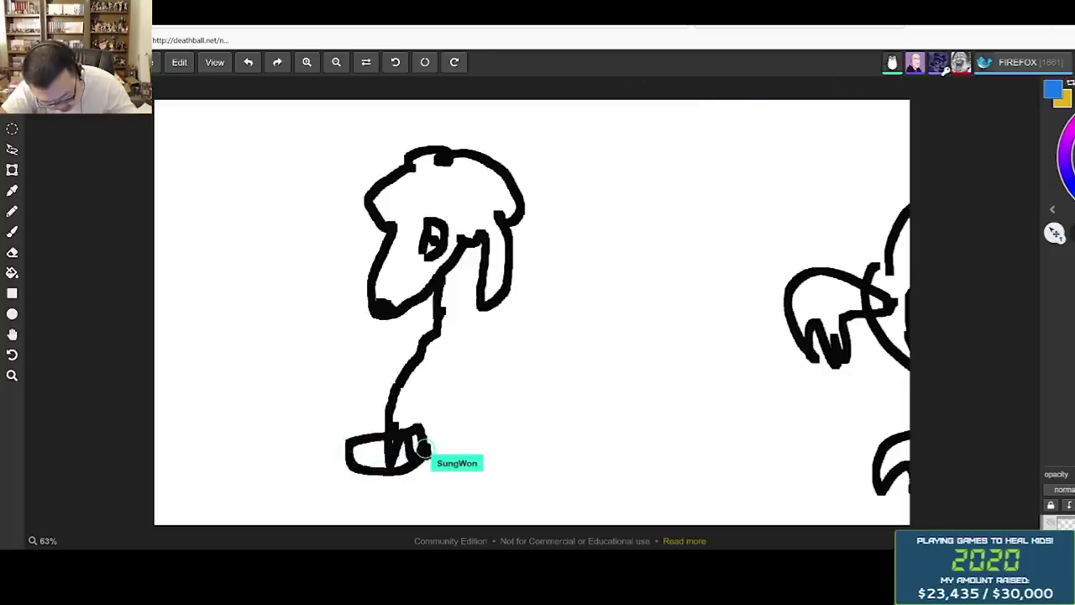
mouse_move(459, 359)
mouse_down()
mouse_move(433, 439)
mouse_move(475, 384)
mouse_move(440, 475)
mouse_move(462, 462)
mouse_move(481, 475)
mouse_move(510, 456)
mouse_move(500, 407)
mouse_move(508, 361)
mouse_move(547, 362)
mouse_move(572, 406)
mouse_move(543, 460)
mouse_move(582, 437)
mouse_move(597, 372)
mouse_move(635, 374)
mouse_move(652, 420)
mouse_move(638, 350)
mouse_move(609, 334)
mouse_move(518, 319)
mouse_move(492, 304)
mouse_move(459, 257)
mouse_up()
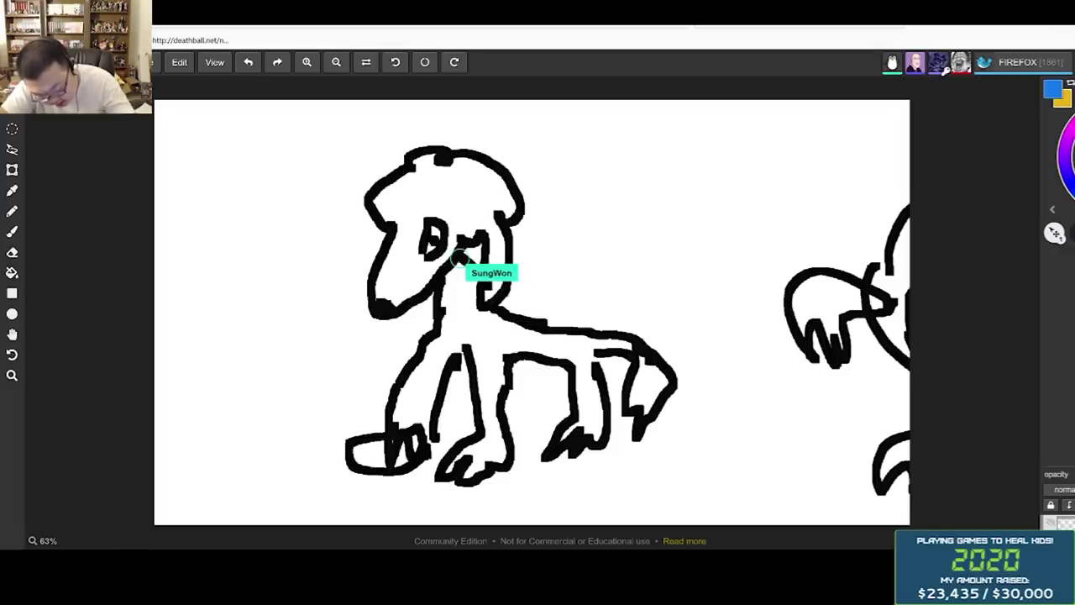
Draw four looping tails arching up from the fox's back and curling over the top
mouse_move(617, 329)
mouse_down()
mouse_move(667, 313)
mouse_move(746, 181)
mouse_move(630, 88)
mouse_move(629, 195)
mouse_up()
mouse_move(565, 326)
mouse_down()
mouse_move(685, 218)
mouse_move(565, 157)
mouse_move(625, 160)
mouse_up()
mouse_move(563, 321)
mouse_down()
mouse_move(603, 282)
mouse_move(579, 122)
mouse_move(618, 157)
mouse_move(601, 185)
mouse_move(583, 173)
mouse_move(557, 316)
mouse_move(523, 156)
mouse_move(554, 156)
mouse_move(498, 116)
mouse_move(534, 147)
mouse_move(452, 129)
mouse_move(476, 123)
mouse_move(420, 95)
mouse_move(439, 121)
mouse_up()
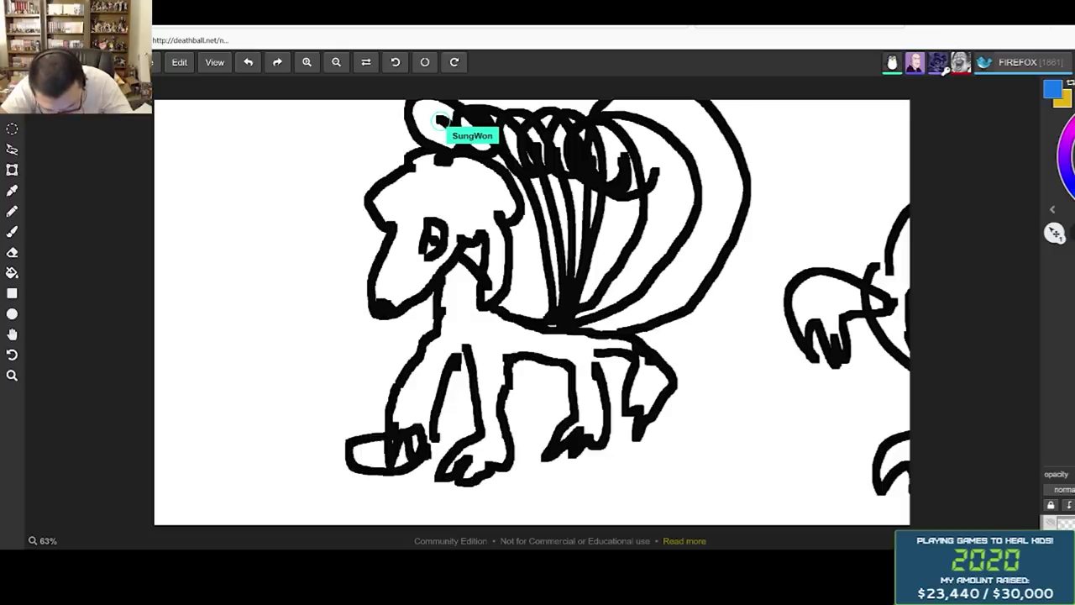
mouse_move(638, 337)
mouse_down()
mouse_move(684, 343)
mouse_move(772, 139)
mouse_move(735, 158)
mouse_up()
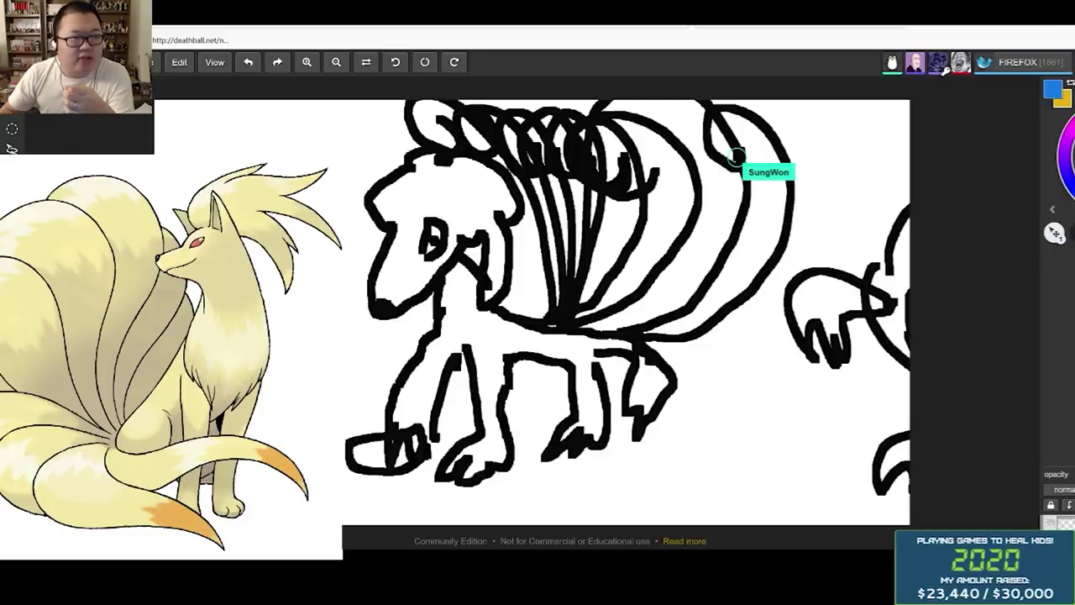
Enlarge the Ninetales reference picture to compare it against the fox drawing
scroll(191, 346, up, 1)
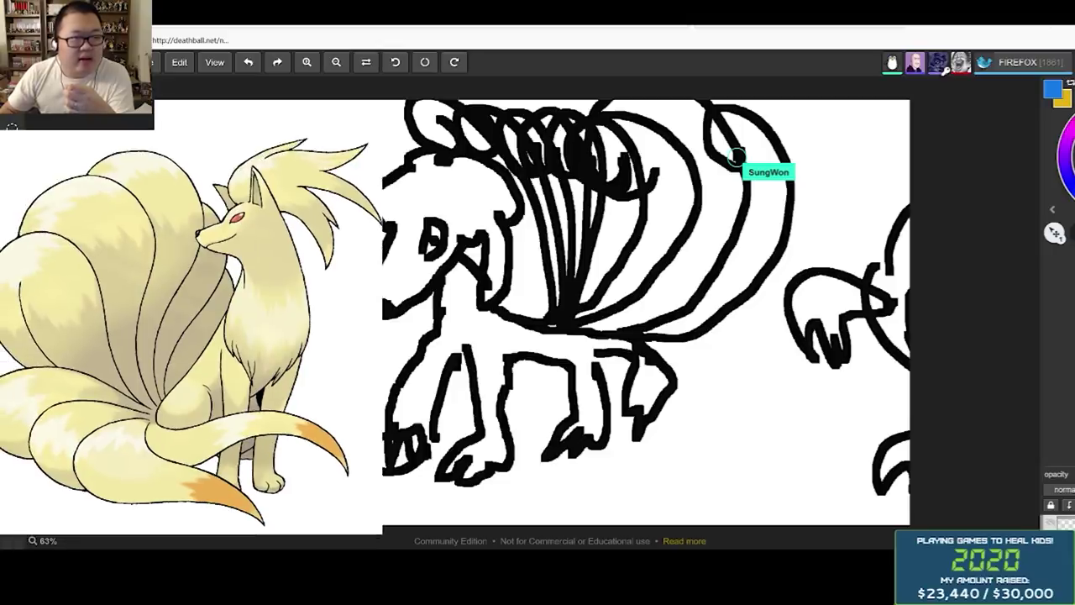